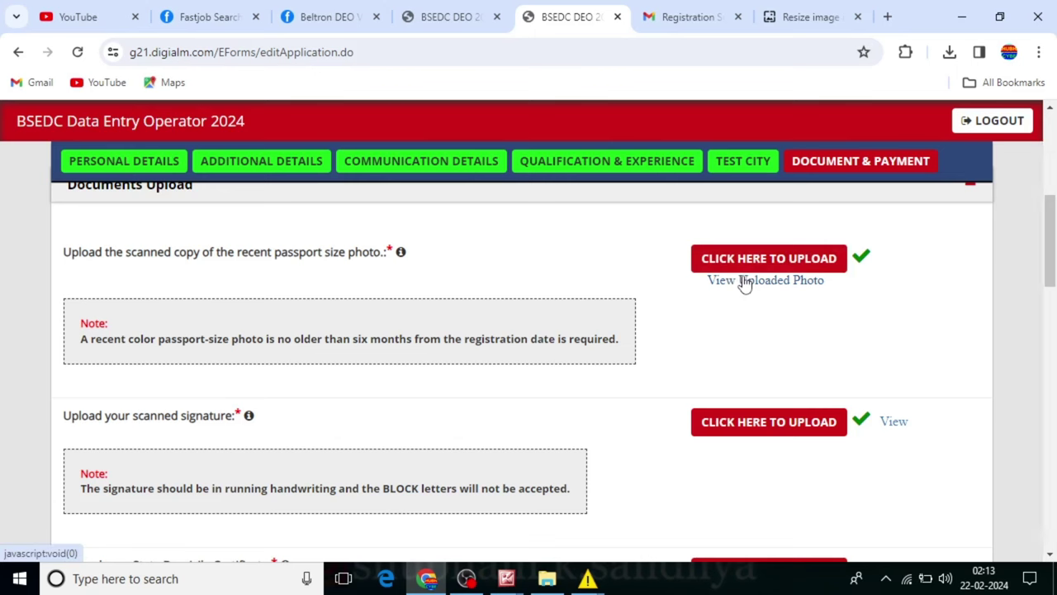
Step: Open the passport photo upload requirements and, on the imResizer site, load the image PIC from the Downloads folder
click(750, 259)
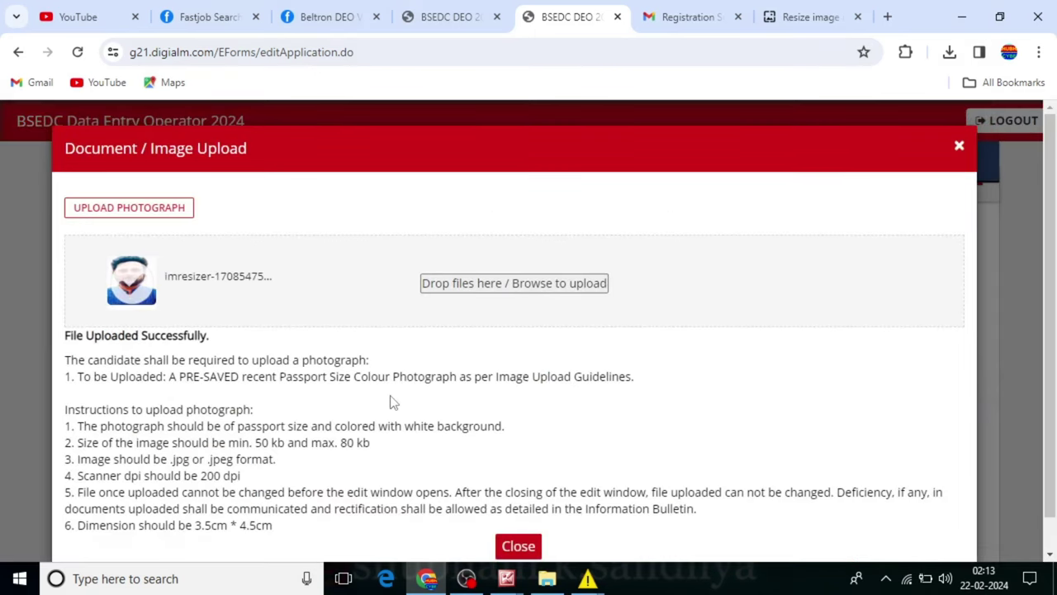
scroll(390, 394, down, 1)
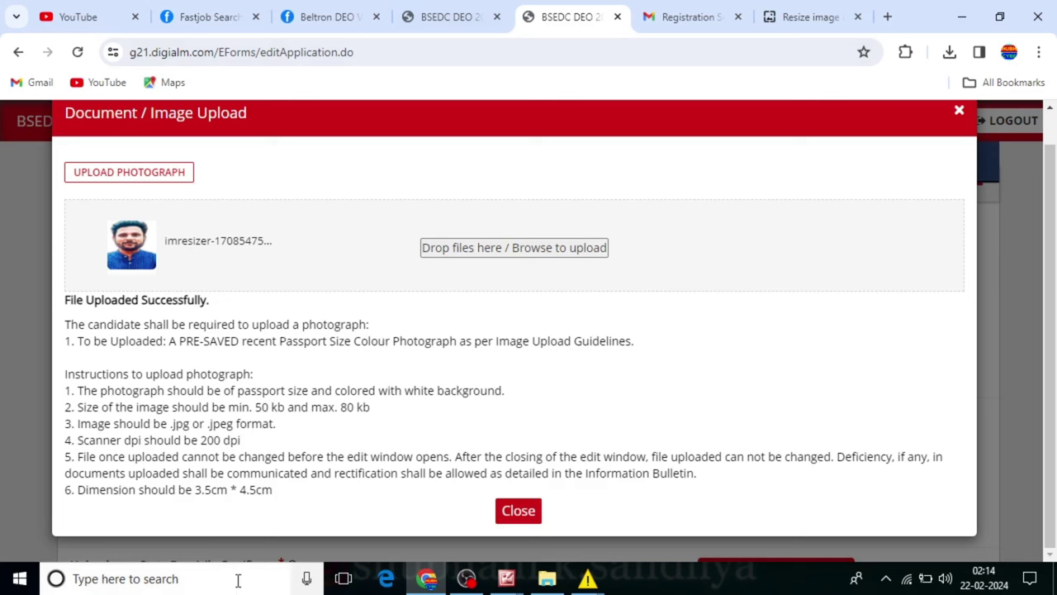
click(797, 15)
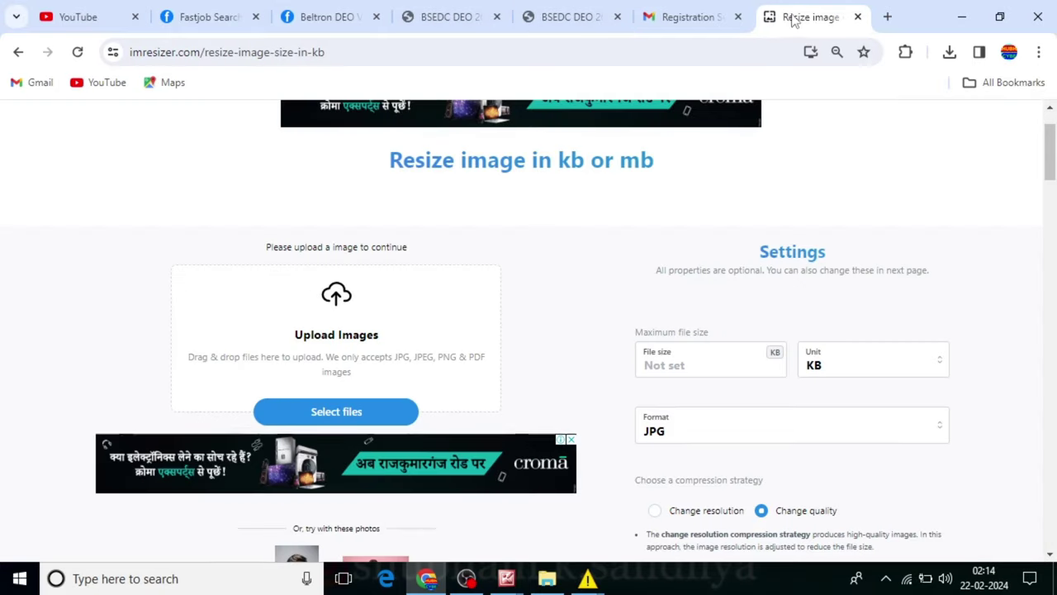
scroll(336, 319, up, 1)
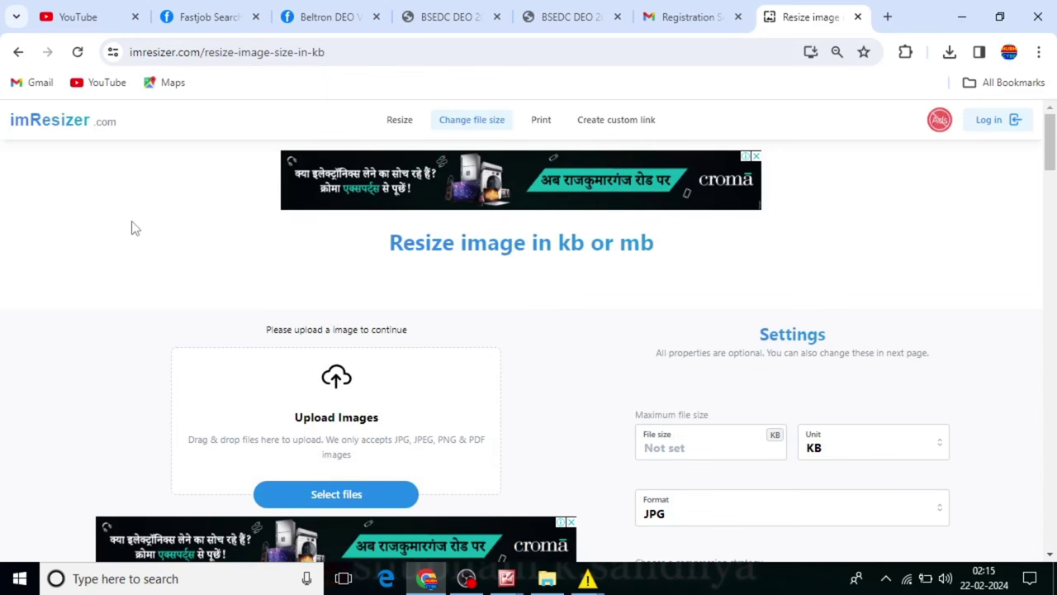
scroll(156, 227, down, 2)
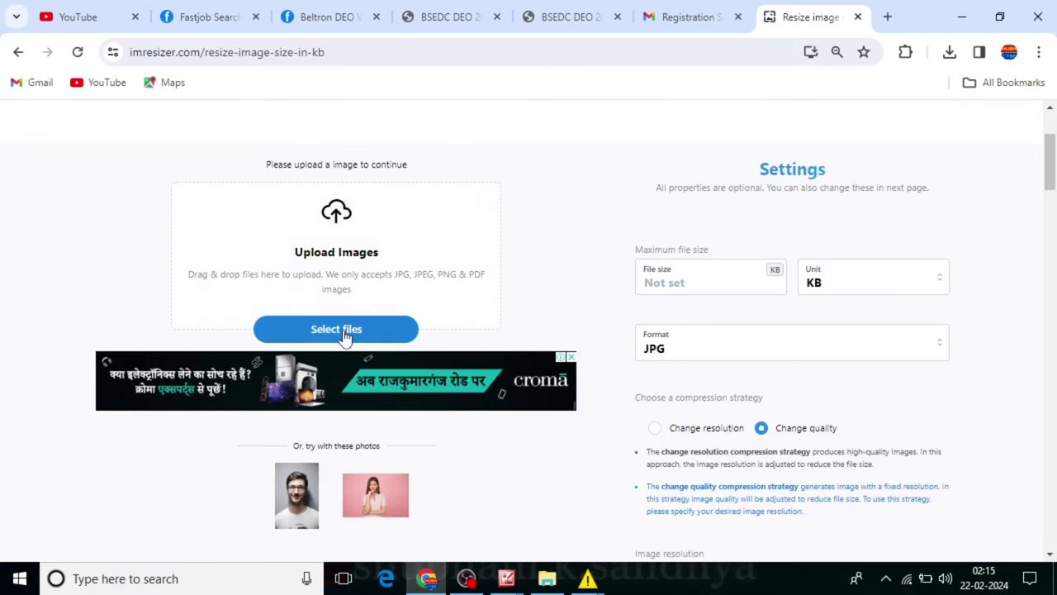
click(345, 332)
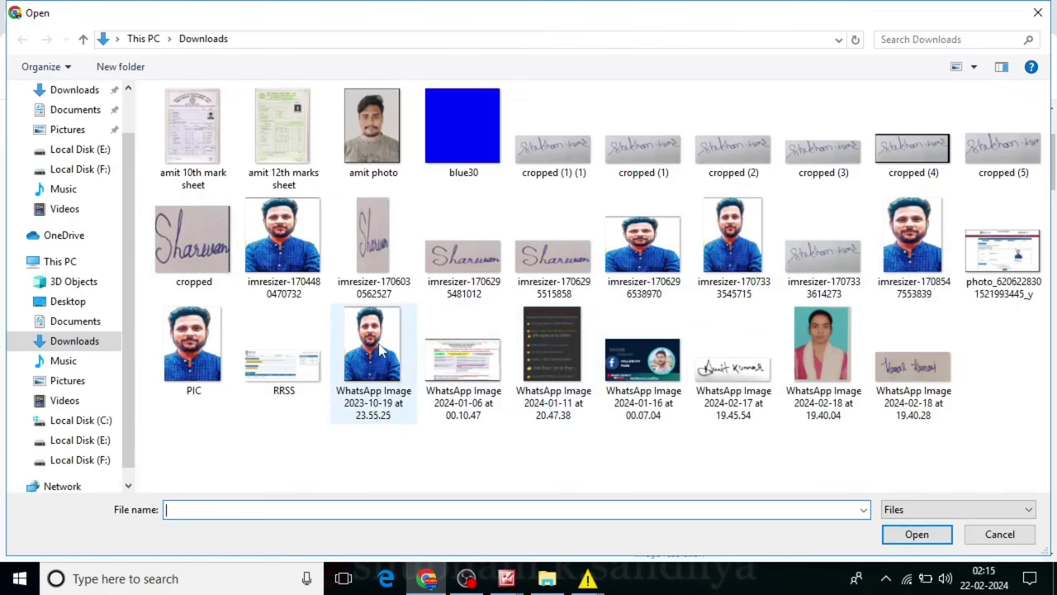
click(211, 355)
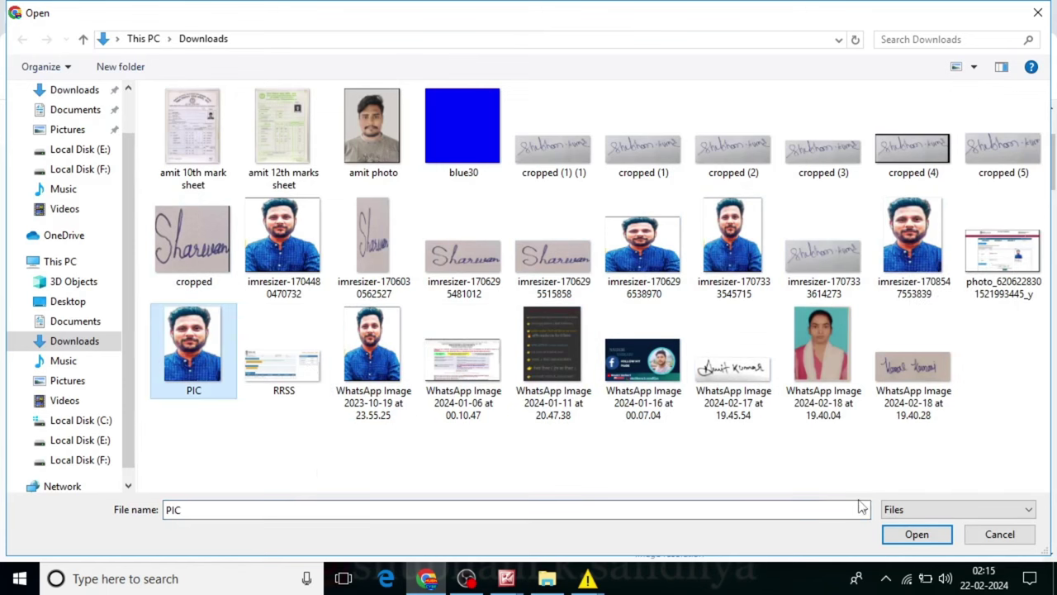
click(899, 535)
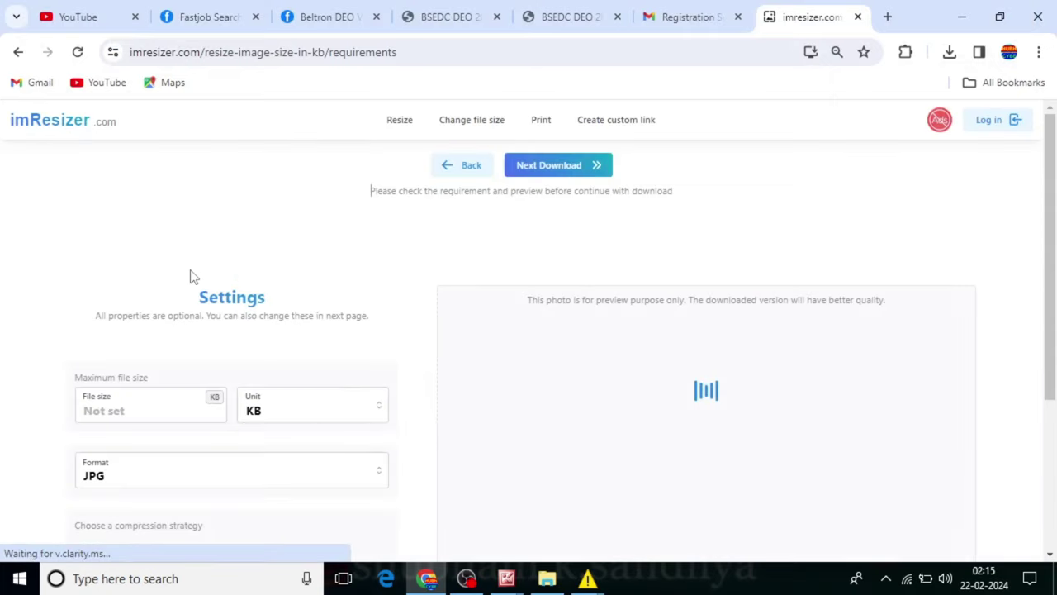
Step: Set the maximum file size of the photo to 70 KB
scroll(432, 347, down, 2)
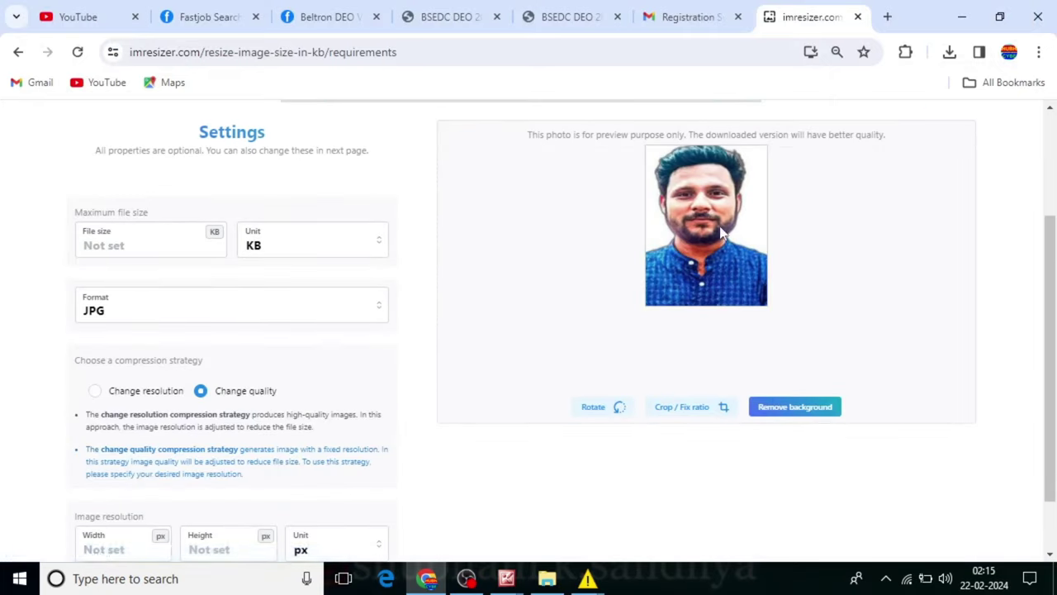
click(163, 249)
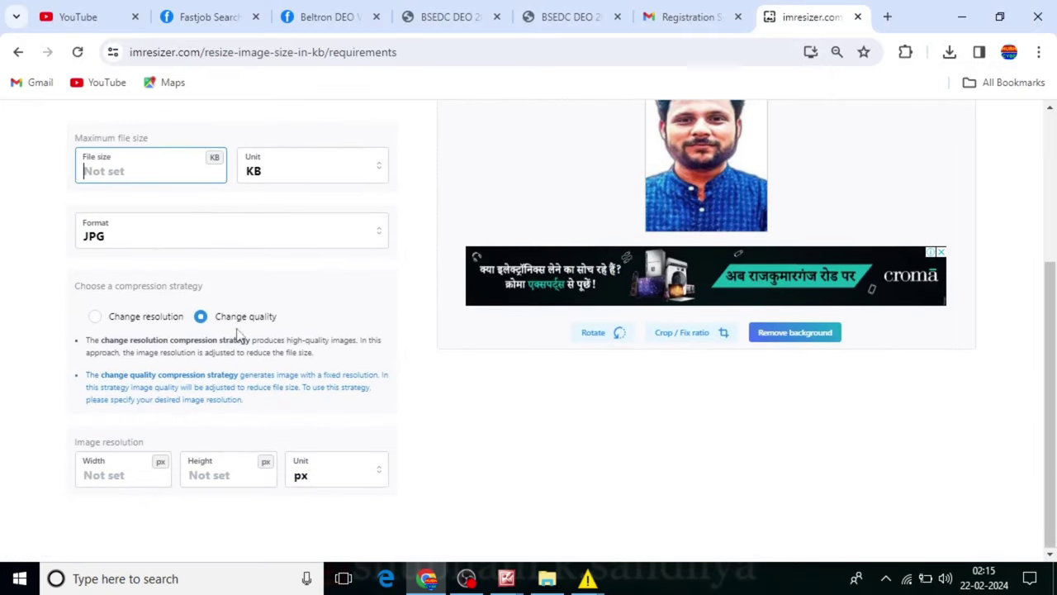
scroll(163, 280, up, 2)
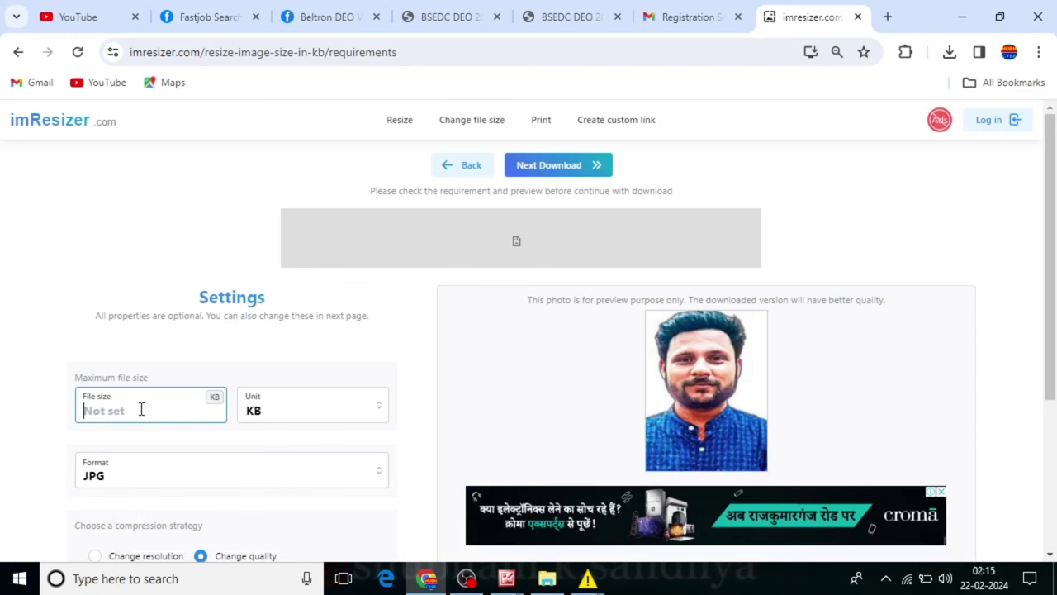
text(70)
scroll(191, 363, down, 1)
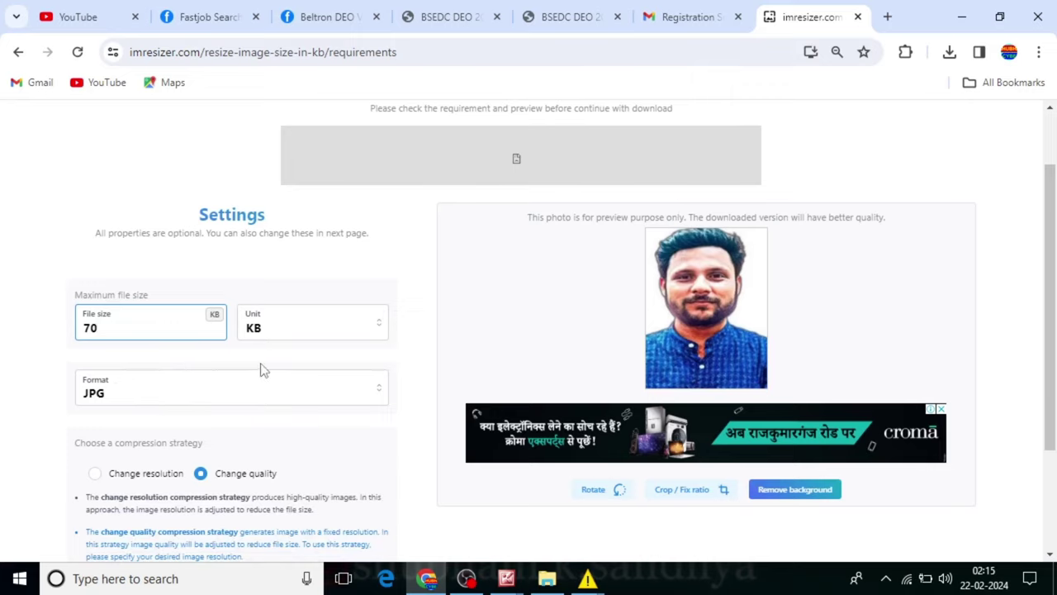
Step: Set the photo's resolution to 3.5 cm wide by 4.5 cm high and download the resized image
scroll(260, 368, down, 2)
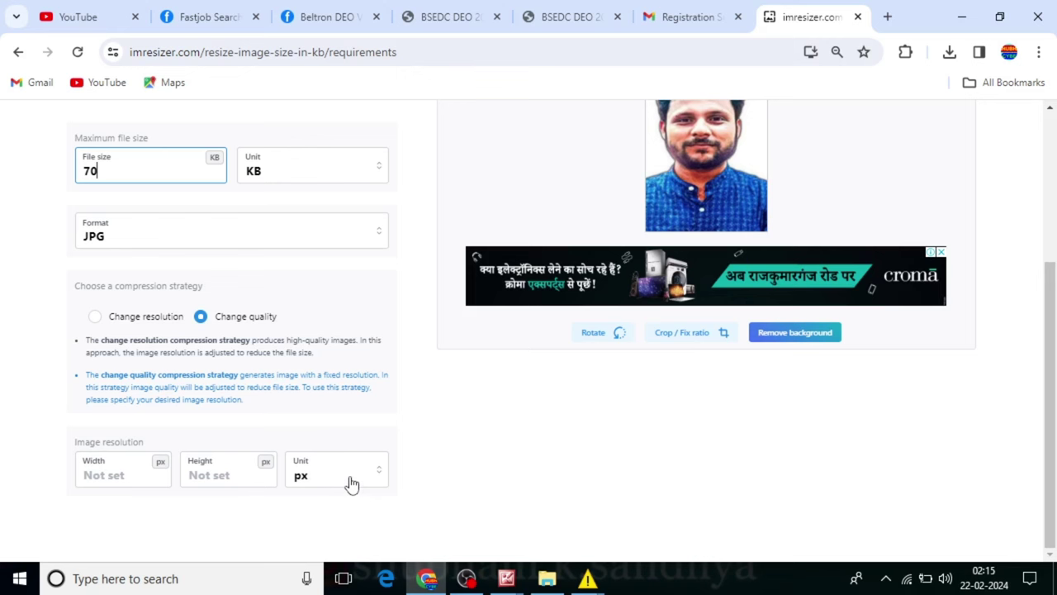
scroll(351, 483, up, 3)
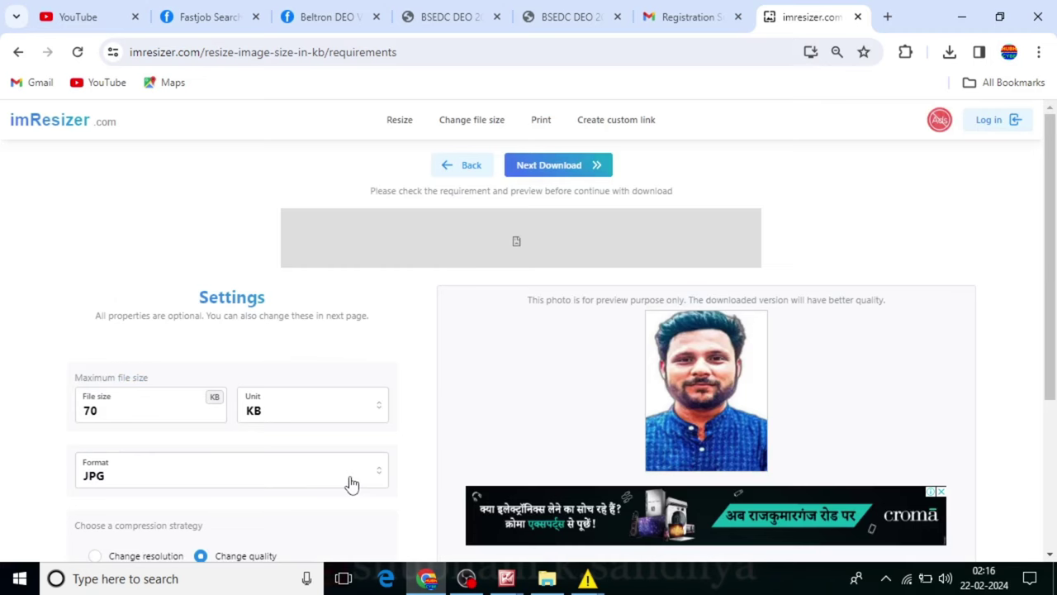
scroll(352, 483, down, 3)
click(384, 477)
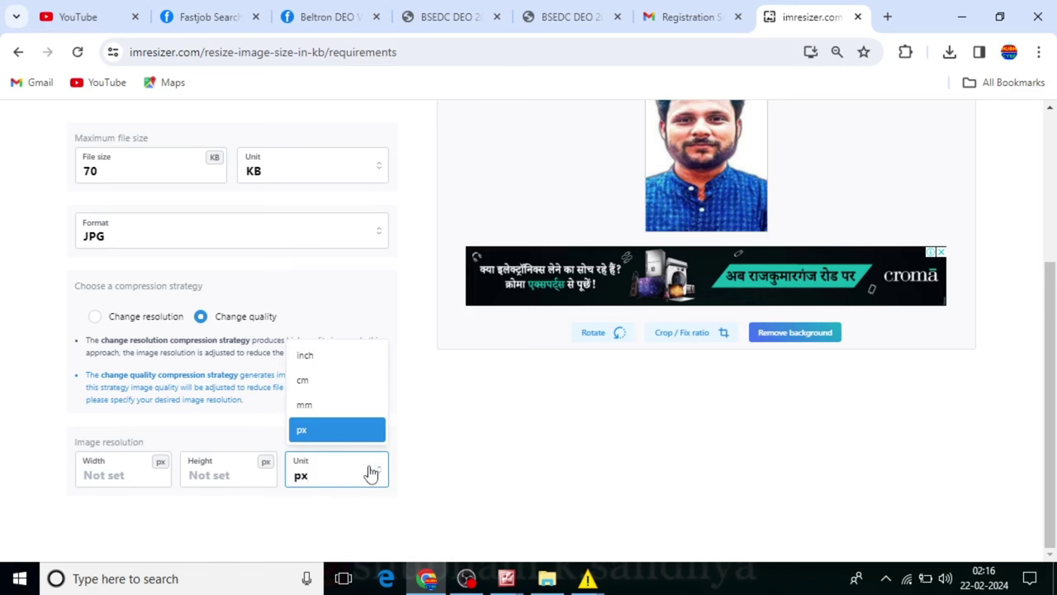
click(303, 380)
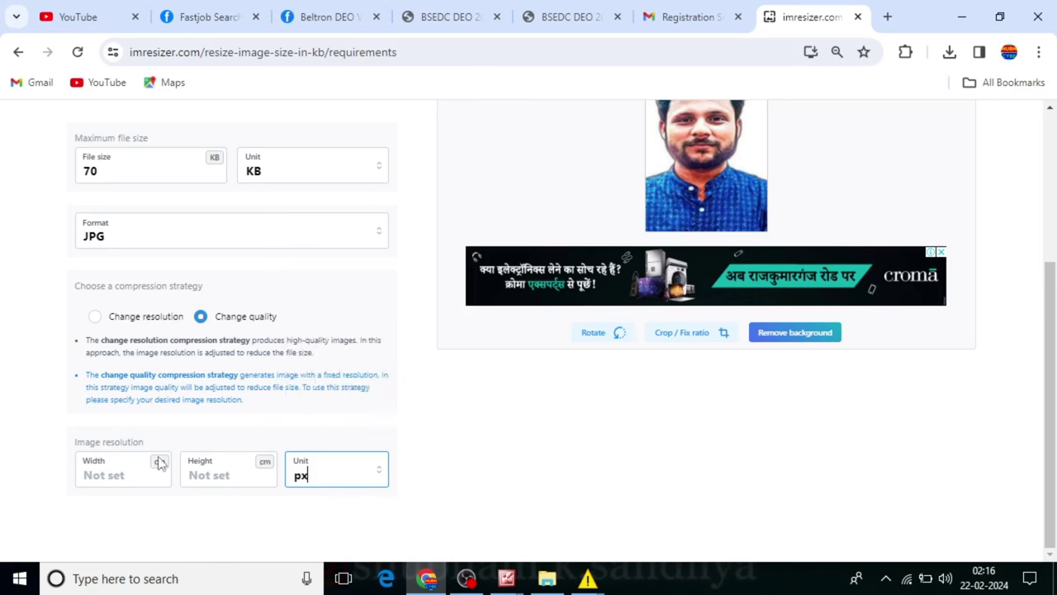
click(102, 465)
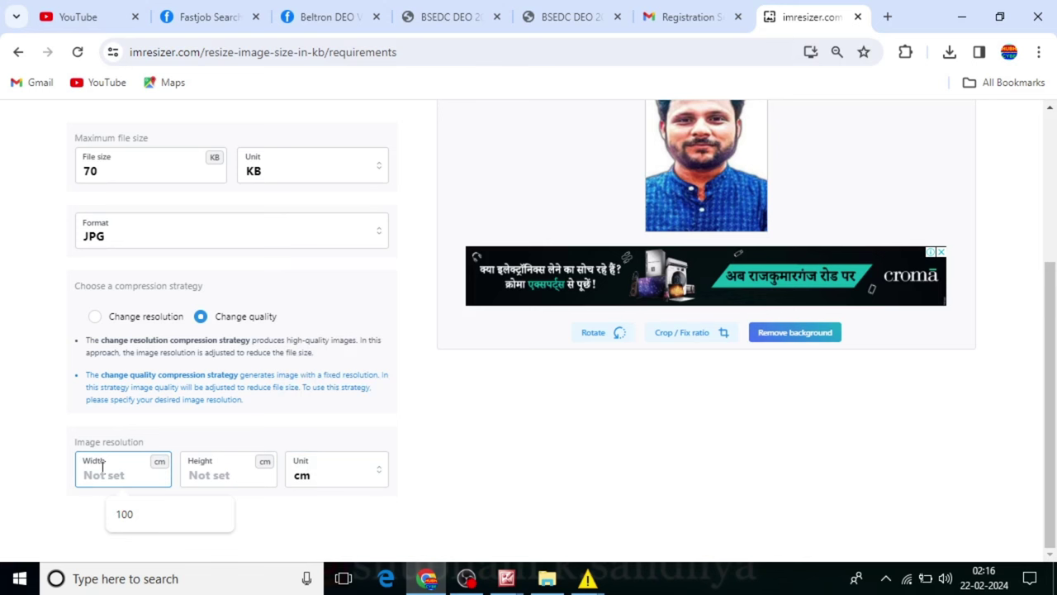
text(3.5)
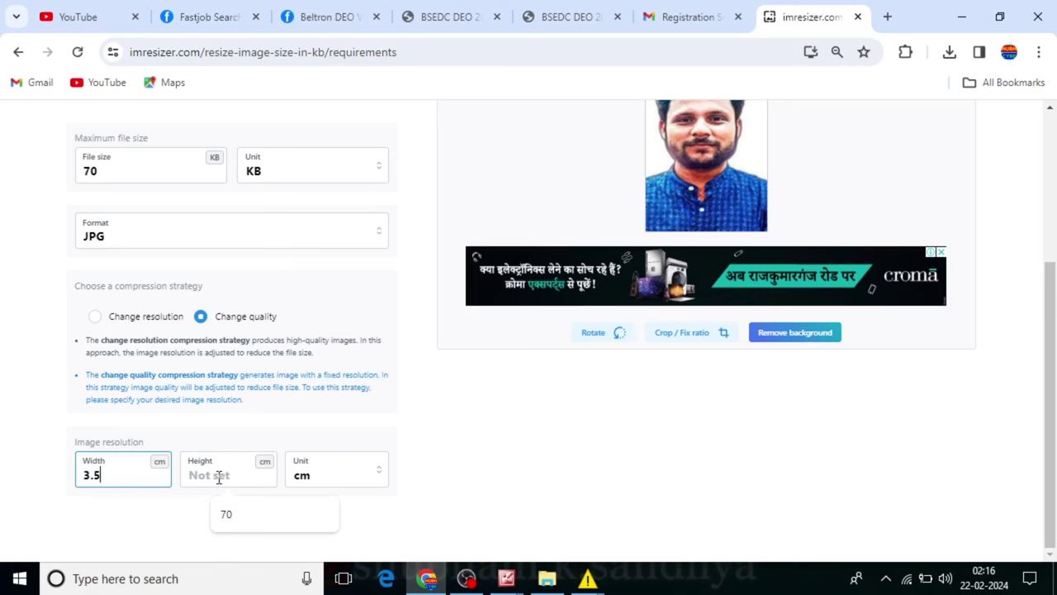
click(219, 478)
text(4.)
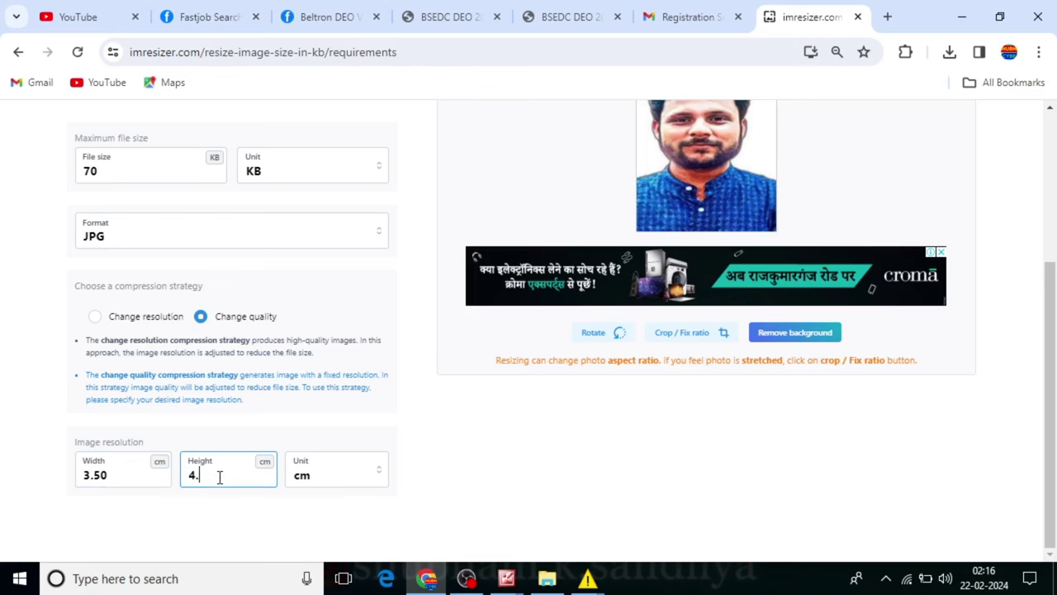
scroll(583, 171, up, 3)
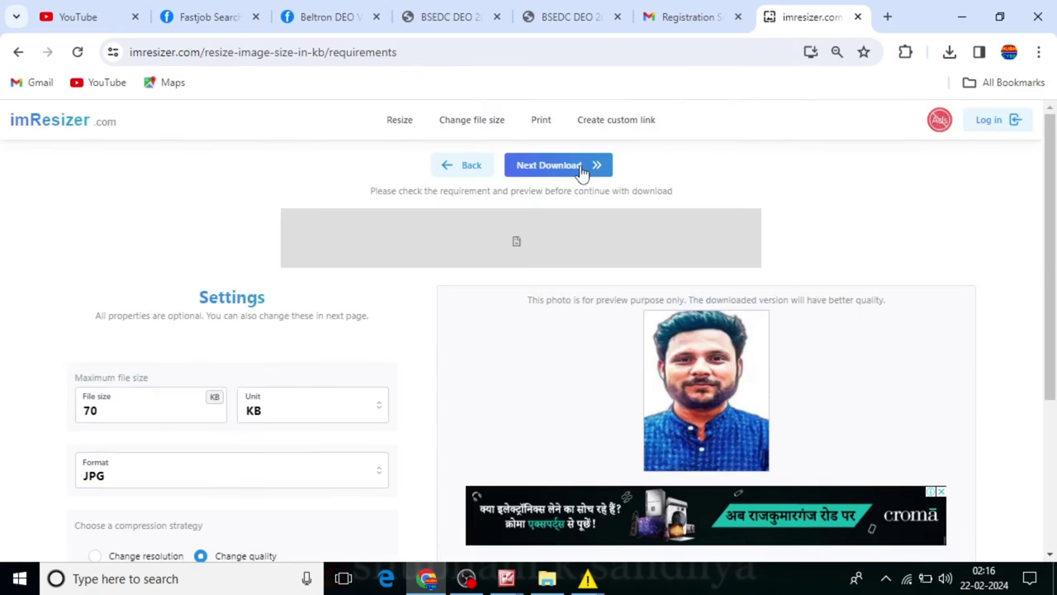
click(582, 165)
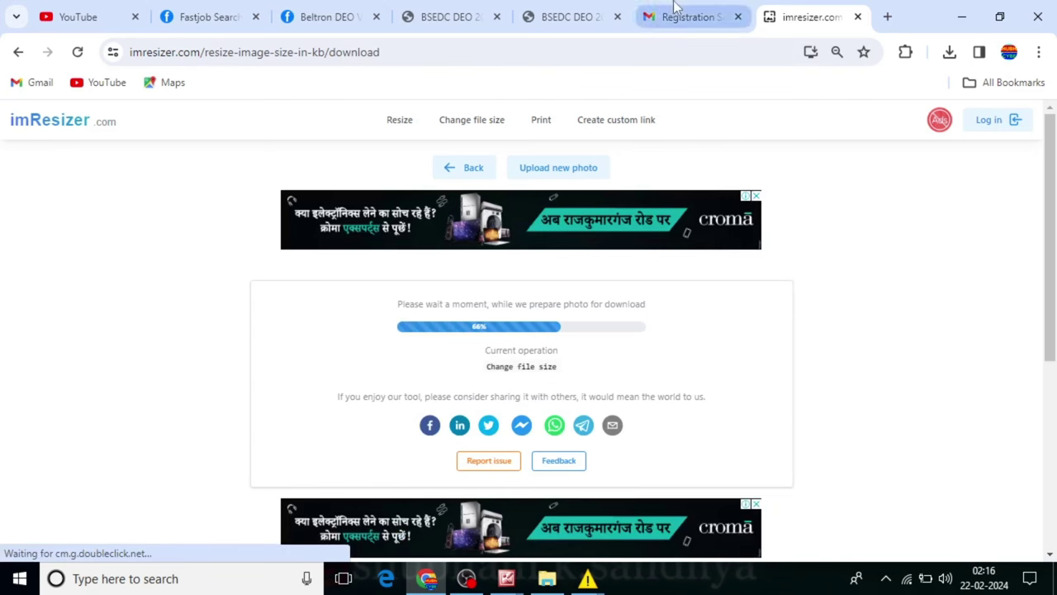
Step: Return to the BSEDC application form, close the photo upload dialog and check the file requirements for the scanned signature
click(574, 17)
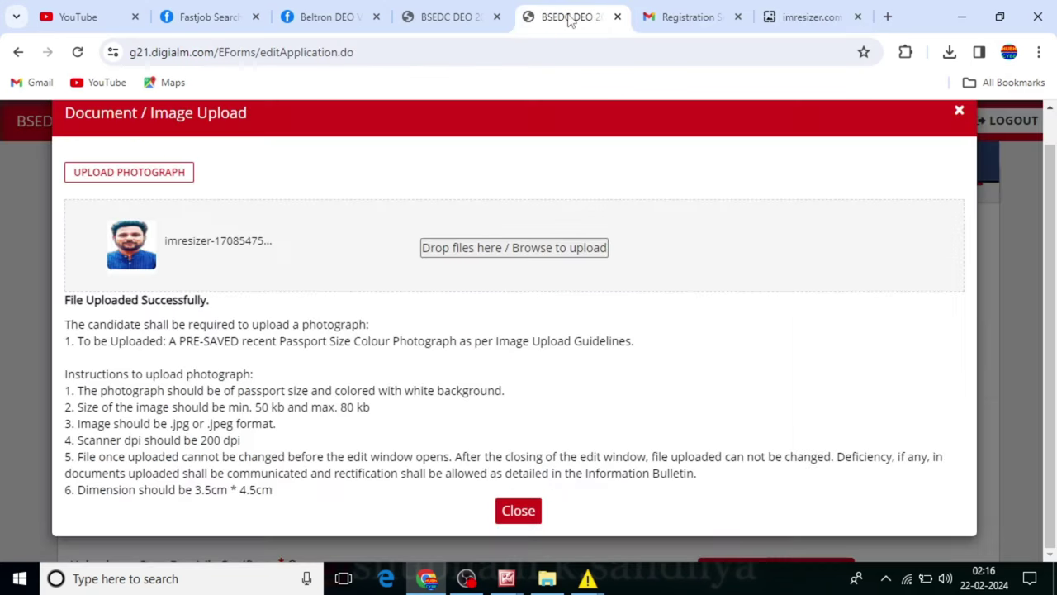
click(530, 511)
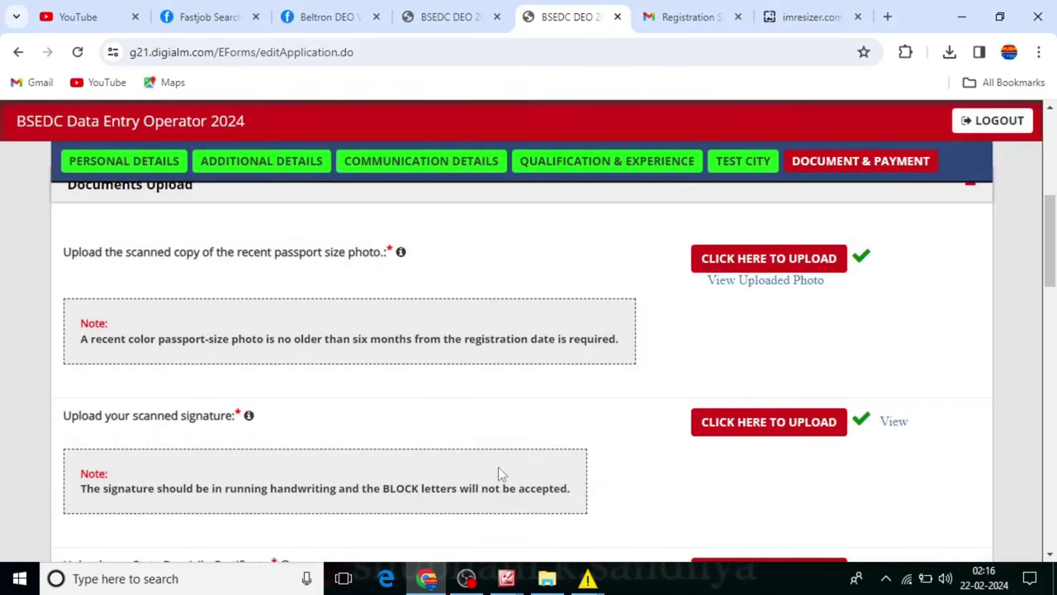
click(788, 422)
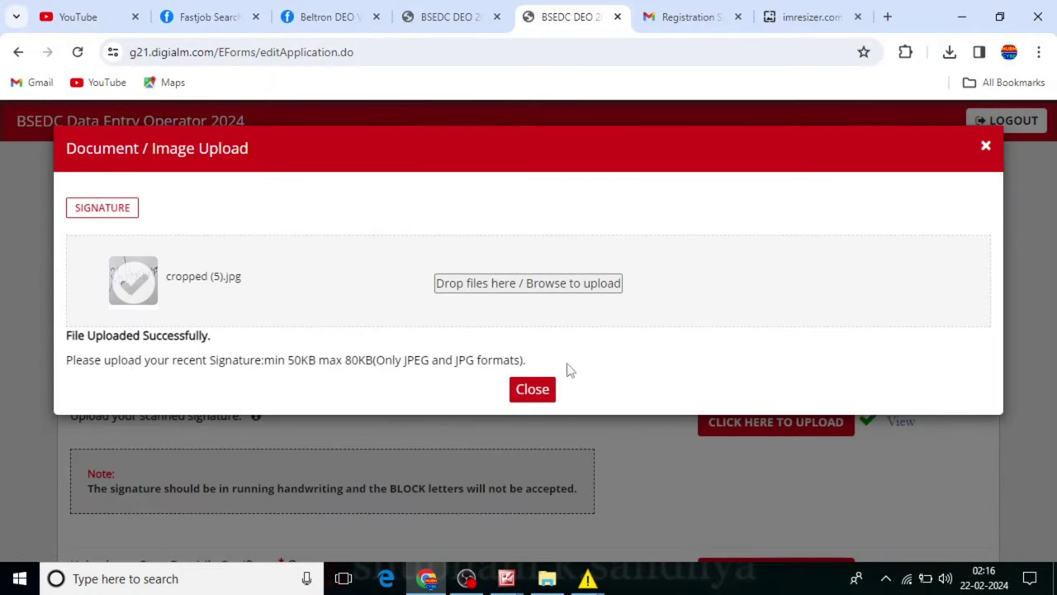
click(532, 392)
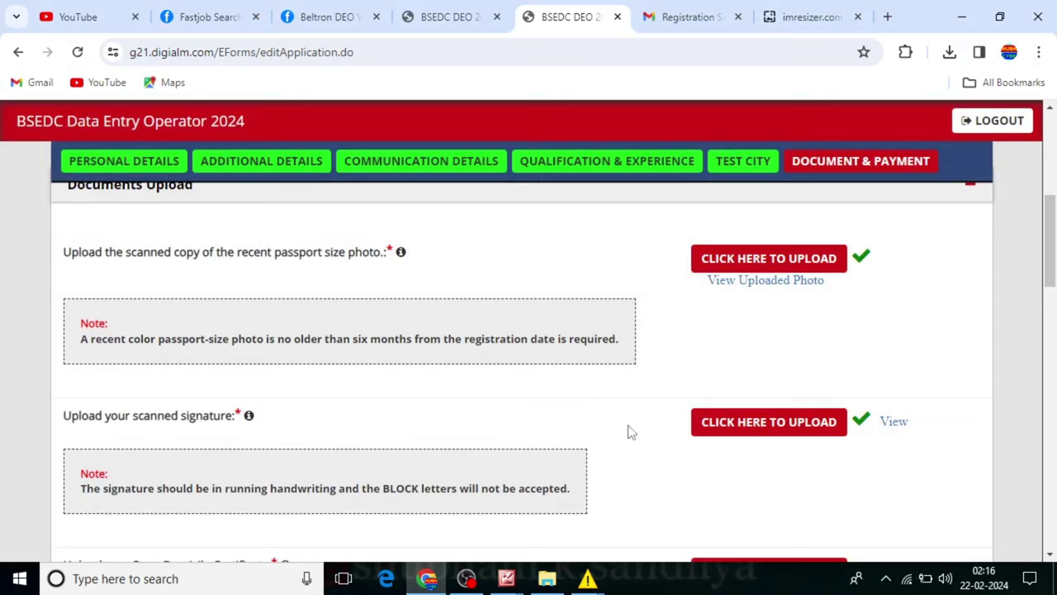
click(772, 426)
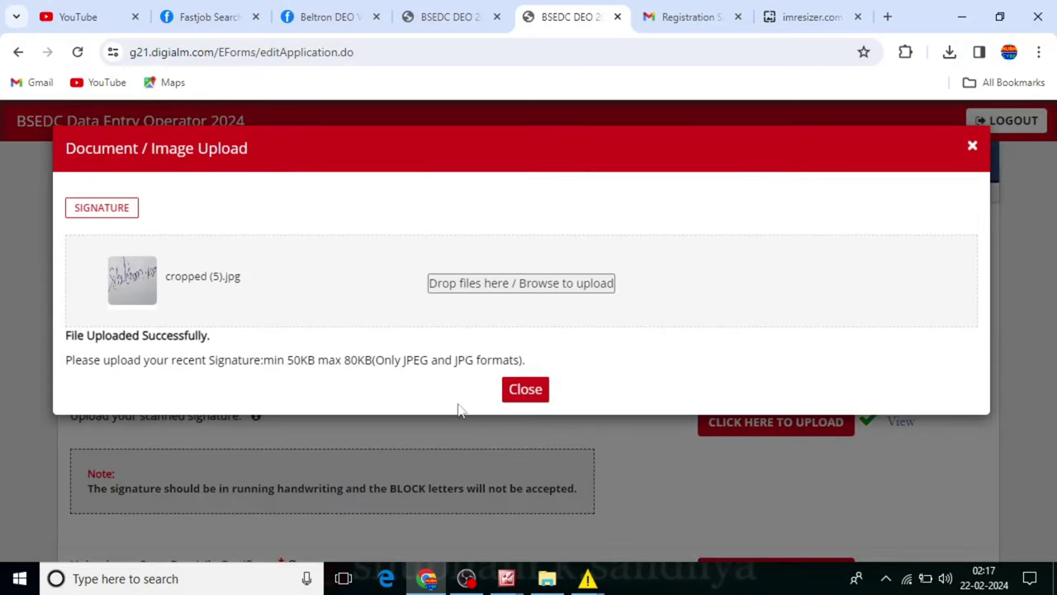
click(539, 394)
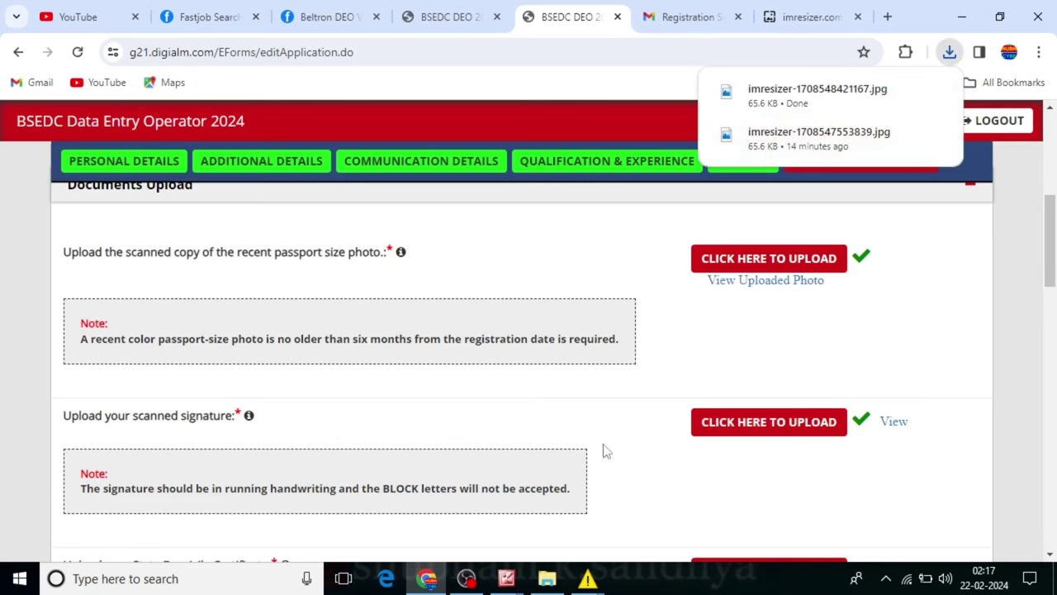
click(789, 12)
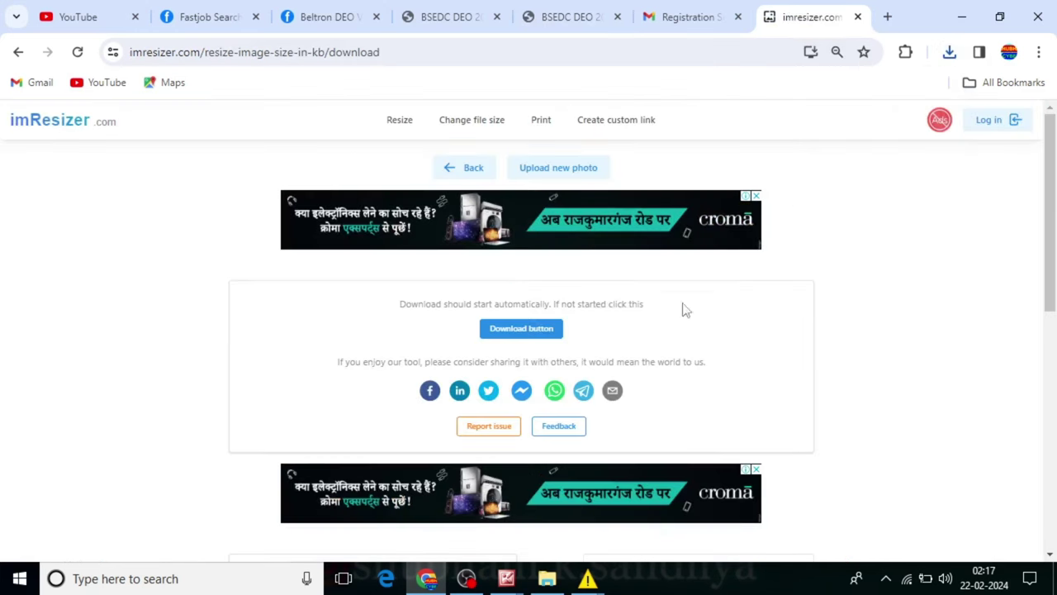
click(554, 170)
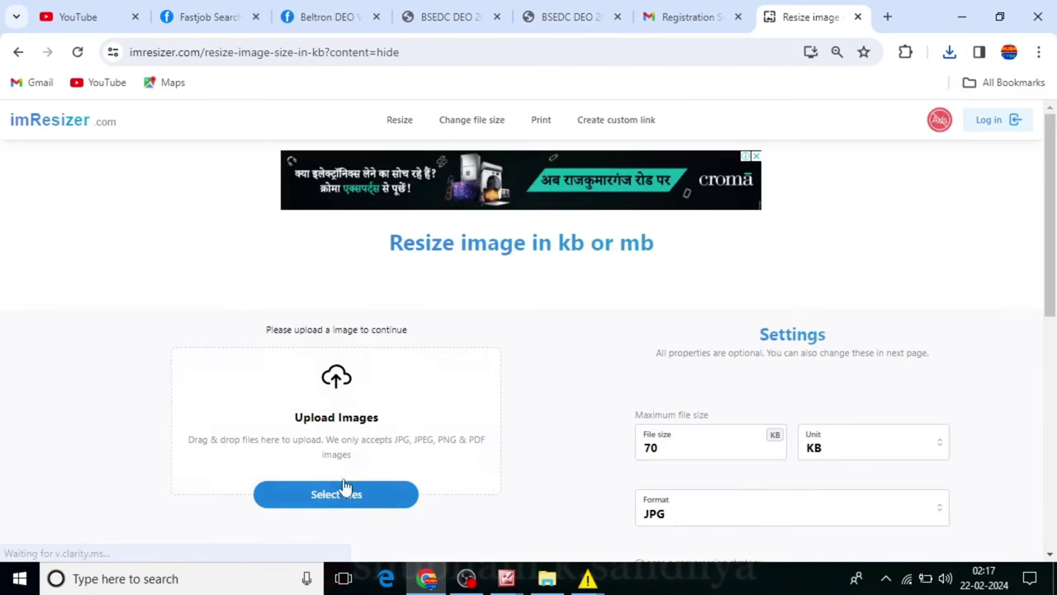
click(345, 489)
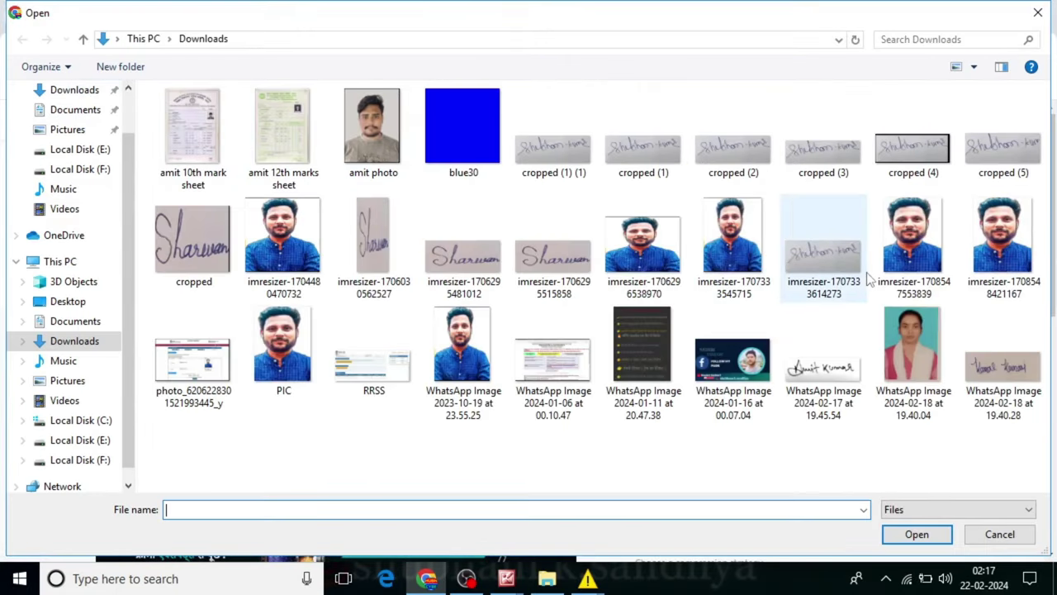
click(834, 279)
click(913, 535)
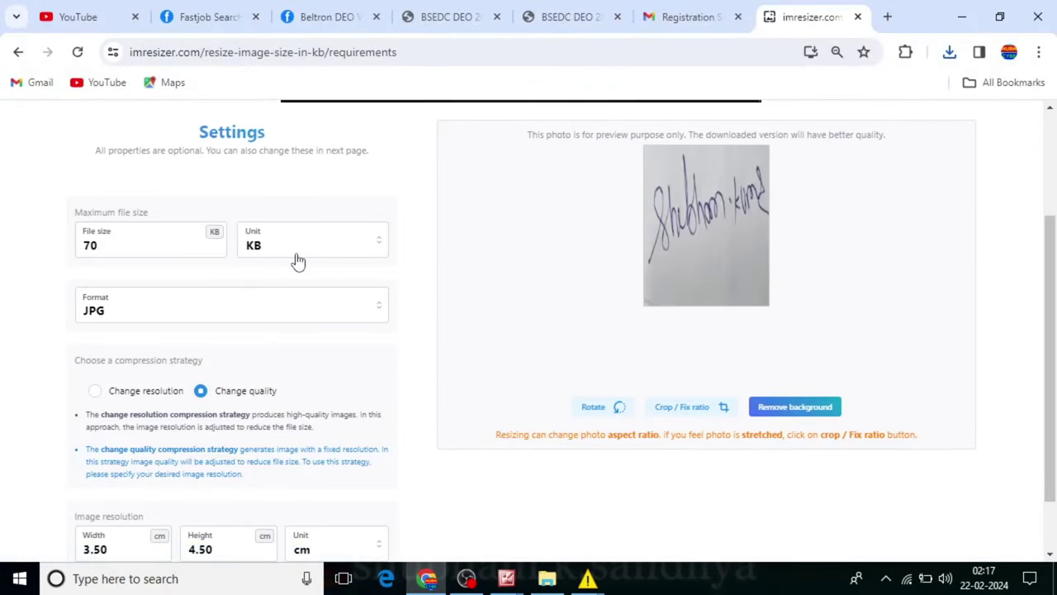
Step: Switch the signature's compression strategy to Change resolution and download the resized image
scroll(244, 319, down, 1)
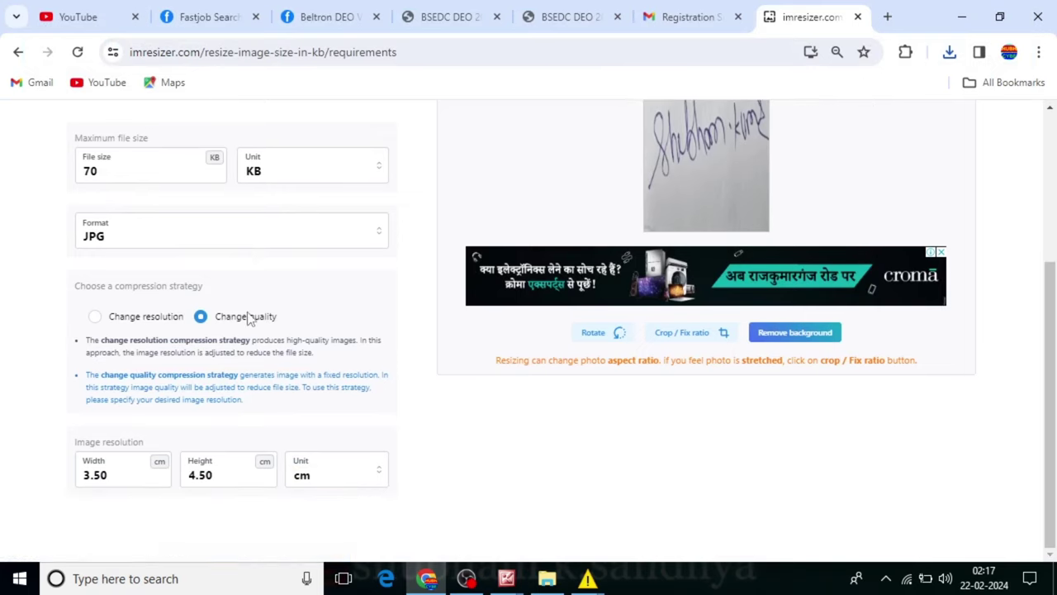
click(106, 320)
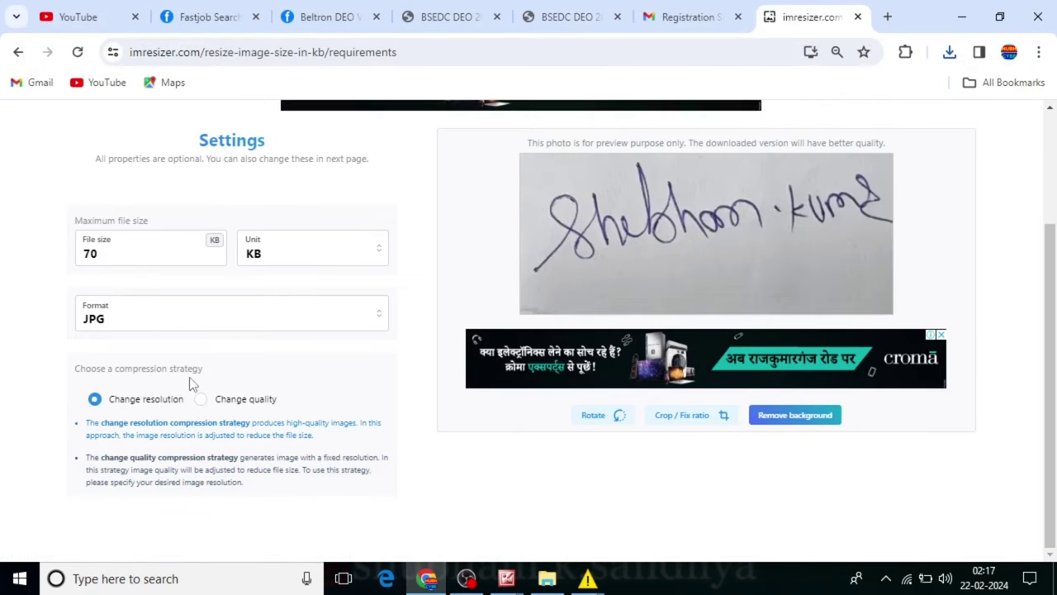
scroll(208, 377, up, 1)
scroll(207, 347, down, 1)
scroll(564, 450, up, 2)
click(559, 169)
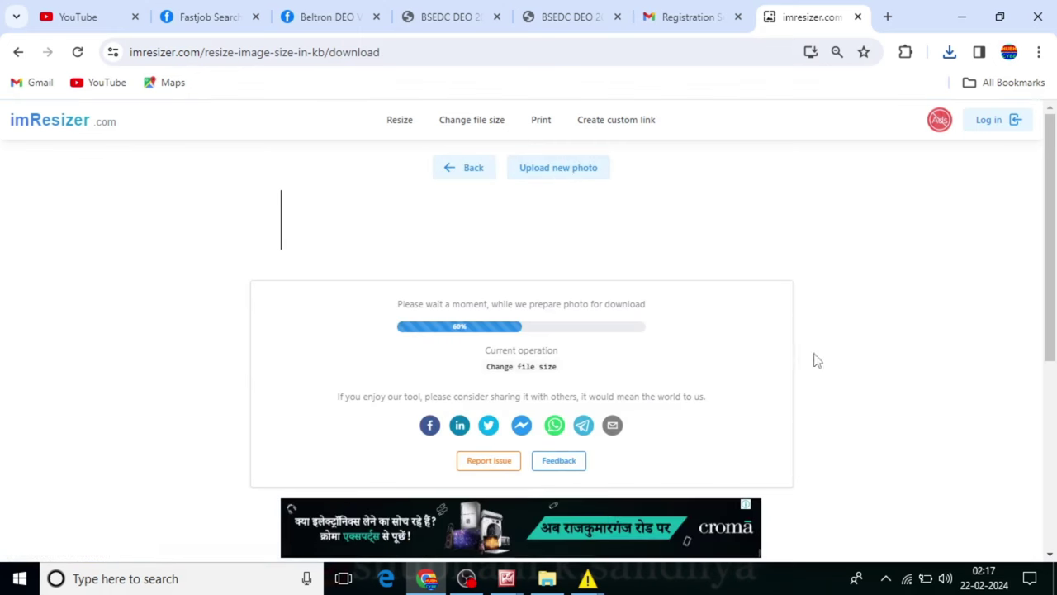
Step: Examine the resized signature's dimensions, format, file size and quality, and go back to the BSEDC application form
scroll(903, 339, down, 2)
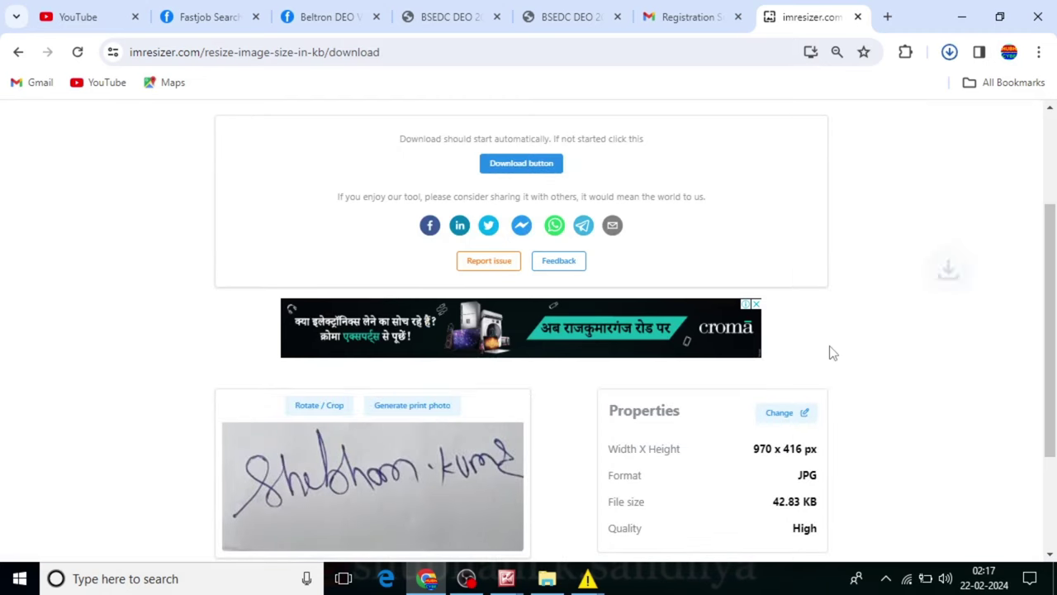
scroll(818, 462, down, 1)
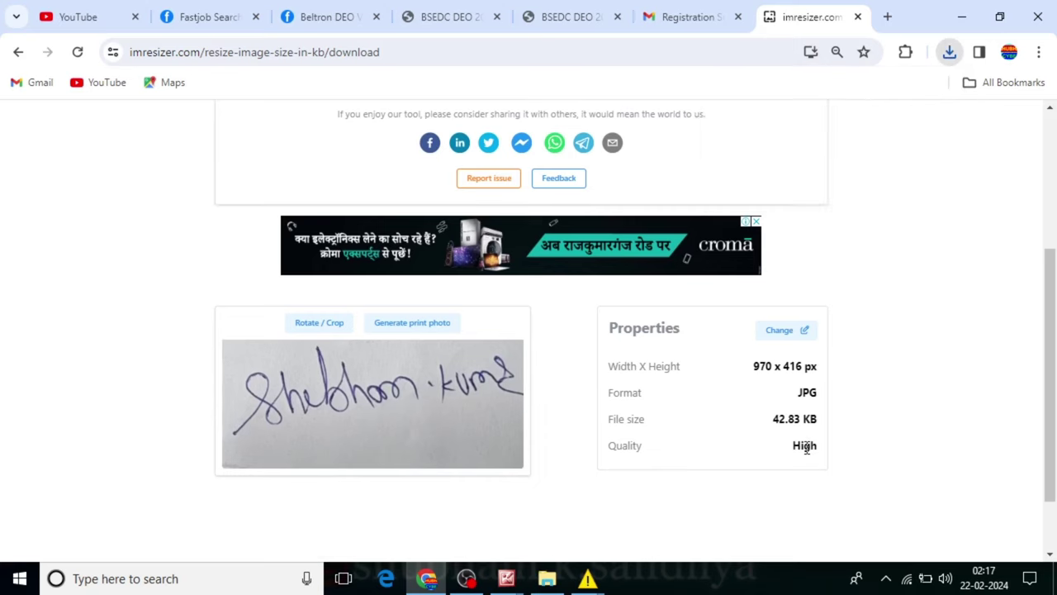
scroll(809, 463, up, 2)
scroll(814, 466, up, 1)
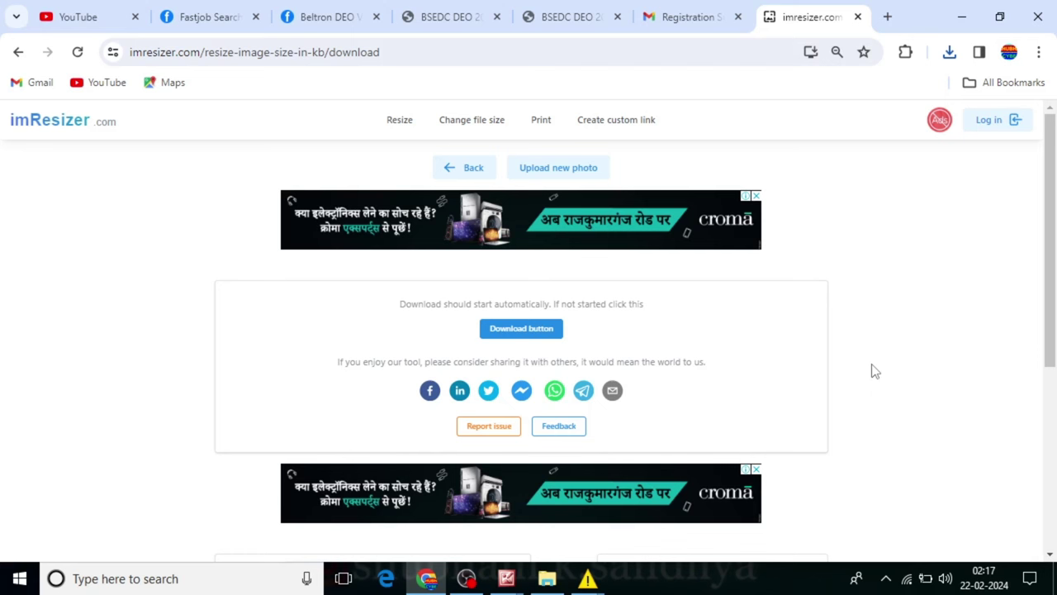
scroll(773, 458, down, 4)
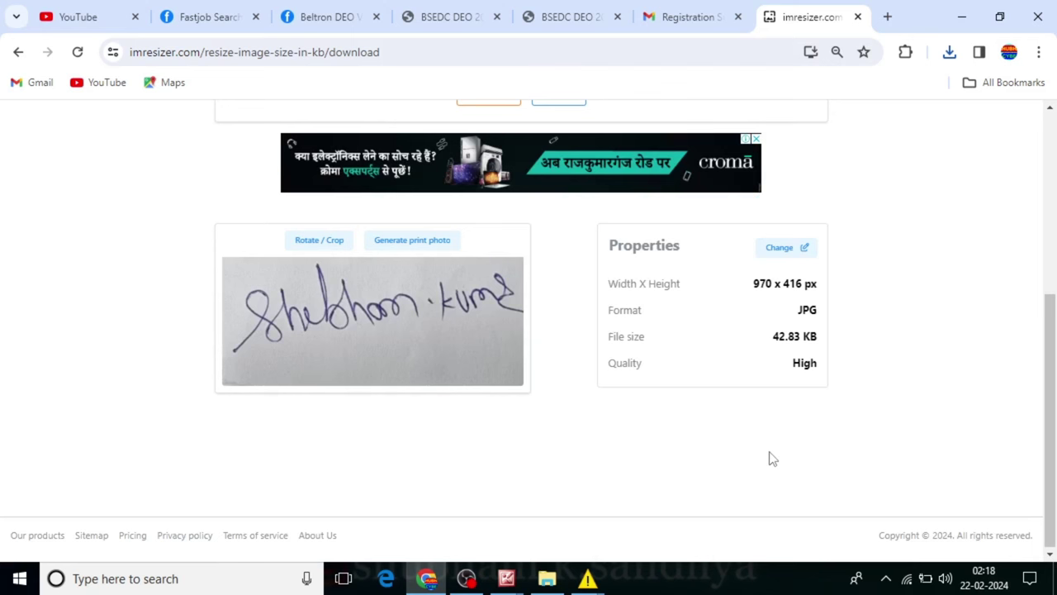
scroll(876, 389, up, 4)
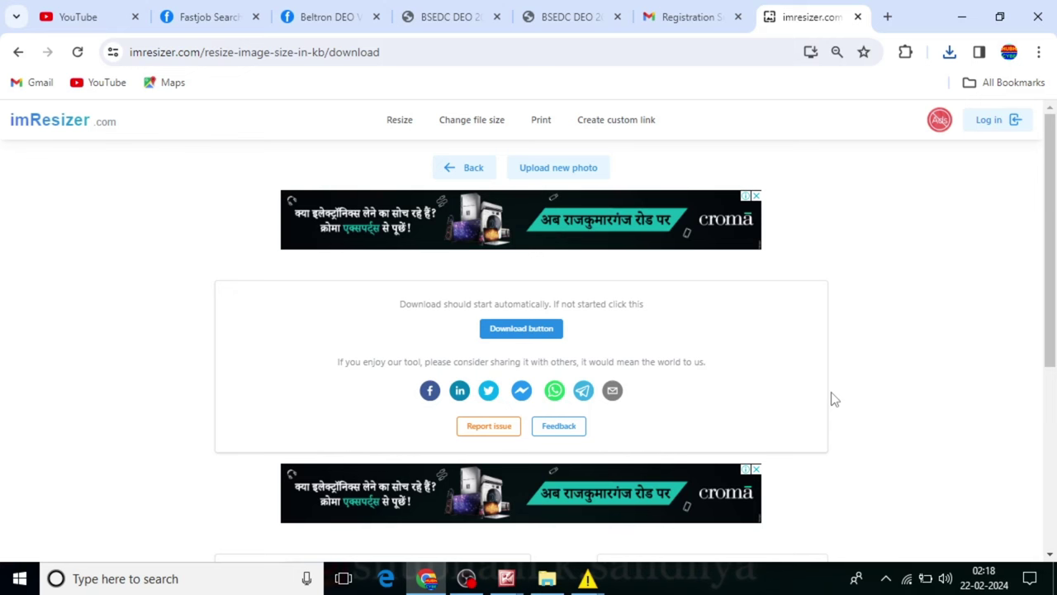
key(ctrl+shift+Tab)
key(ctrl+shift+Tab)
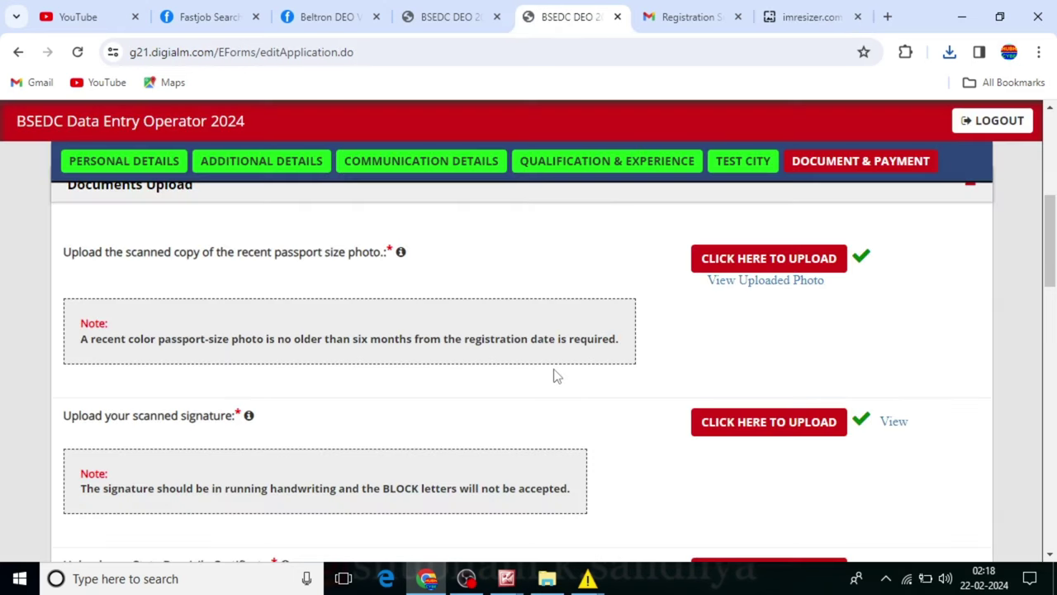